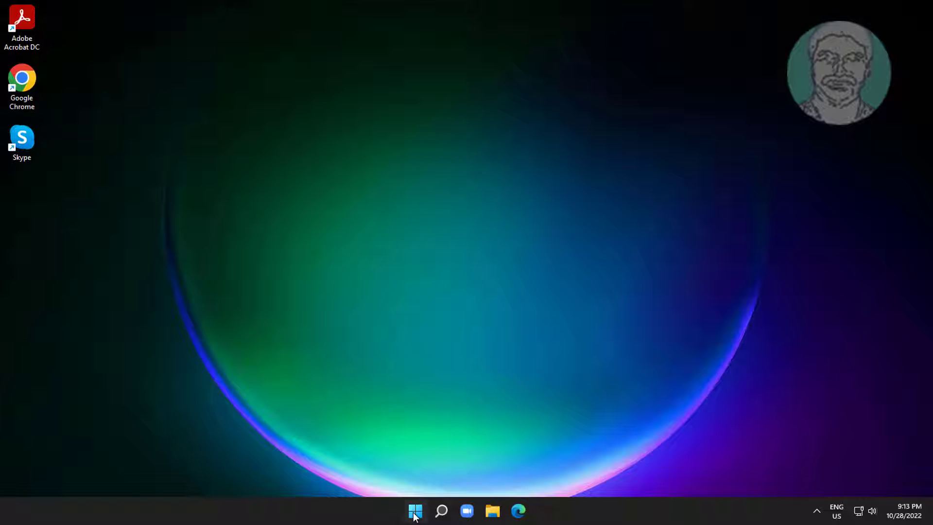
# Step: Run an automatic driver search for the VMware SVGA 3D display adapter in Device Manager
pyautogui.rightClick(414, 514)
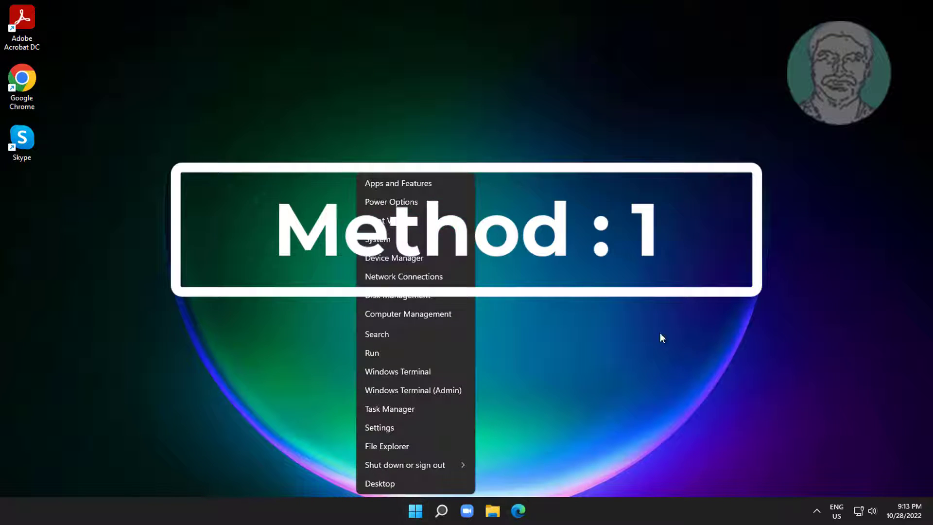
pyautogui.click(418, 262)
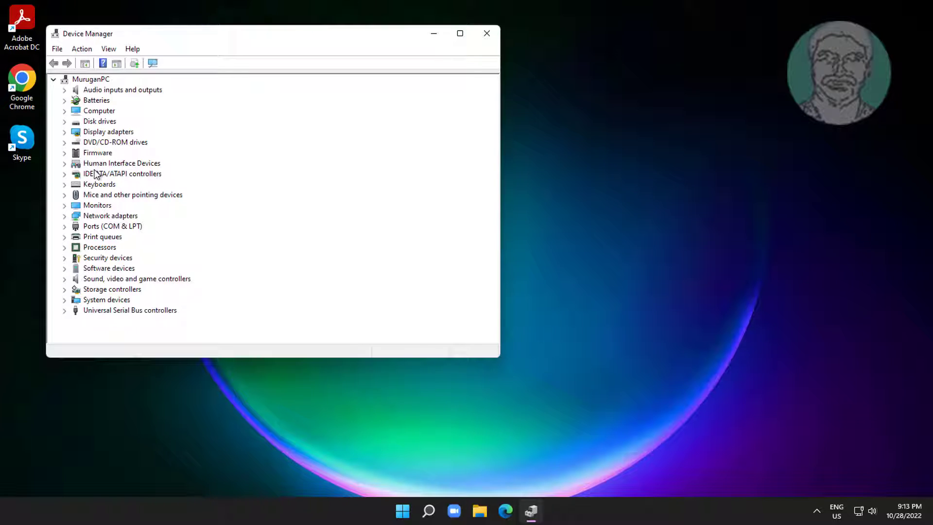
pyautogui.click(98, 132)
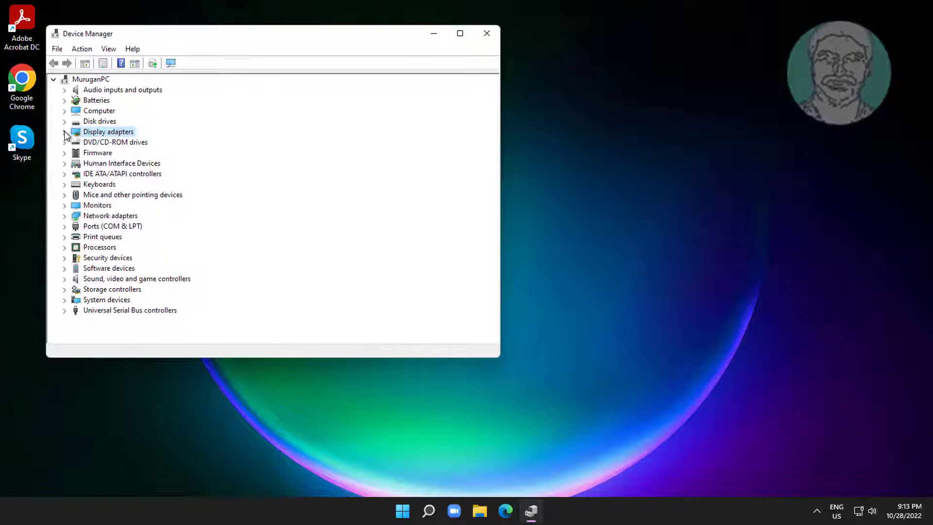
pyautogui.click(64, 132)
pyautogui.click(124, 143)
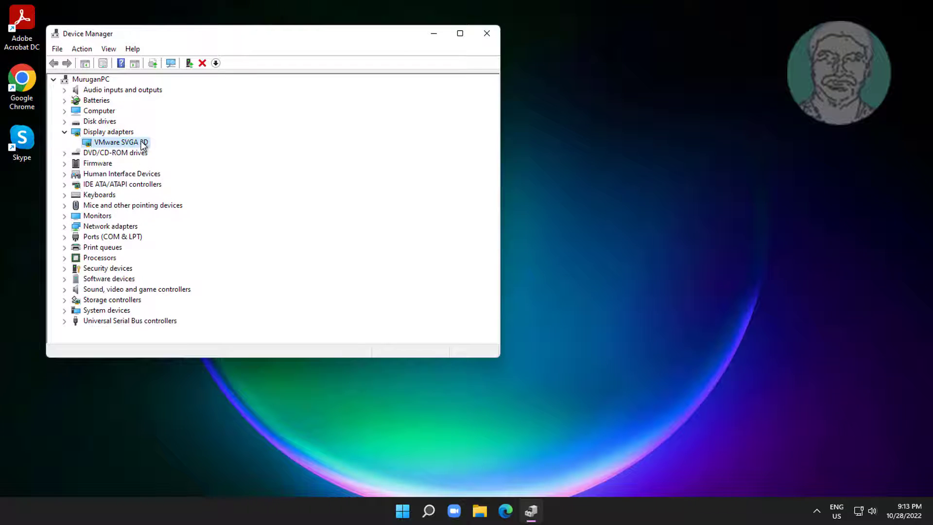
pyautogui.rightClick(143, 145)
pyautogui.click(182, 148)
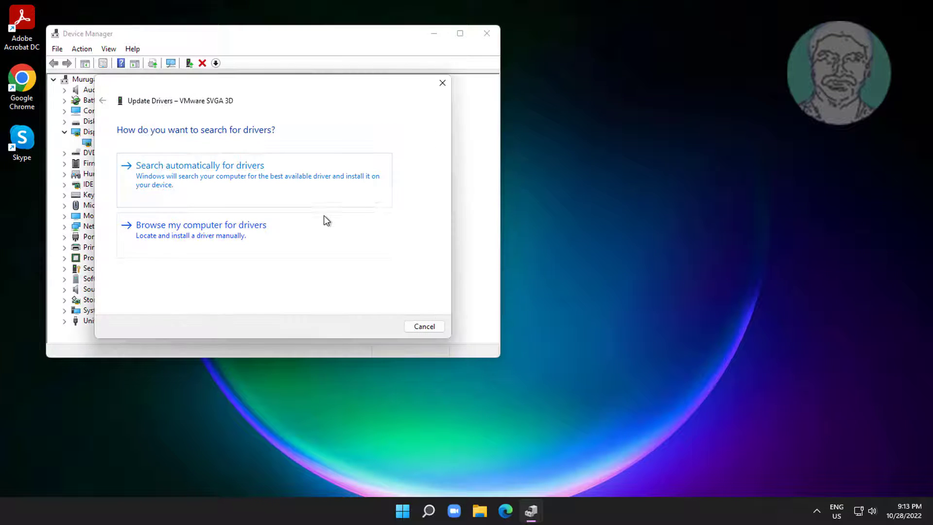
pyautogui.click(277, 177)
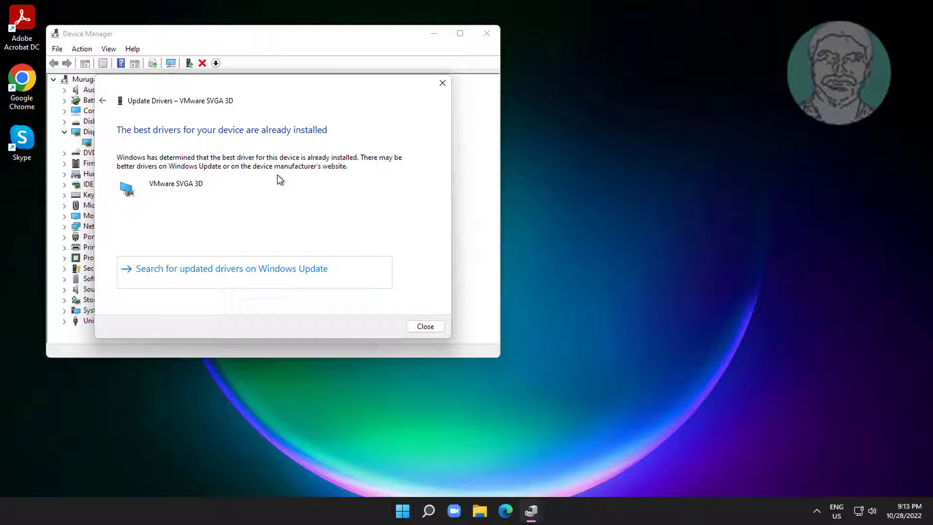
# Step: Check Windows Update and start downloading the 2022-10 cumulative update KB5018483
pyautogui.click(235, 275)
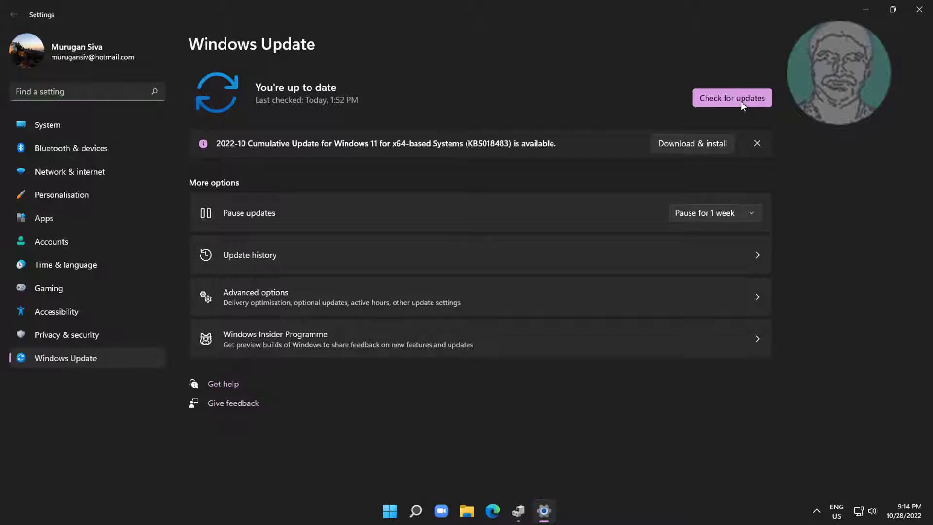
pyautogui.click(740, 102)
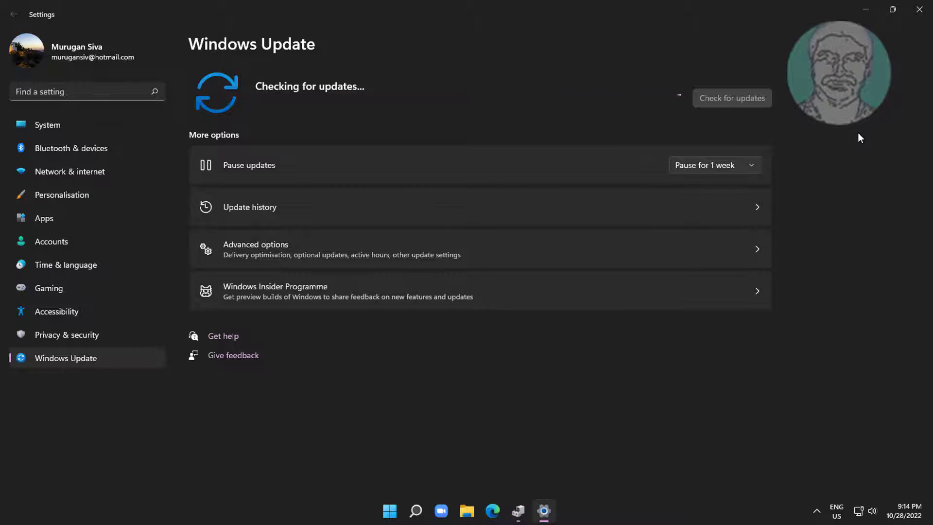
pyautogui.click(713, 146)
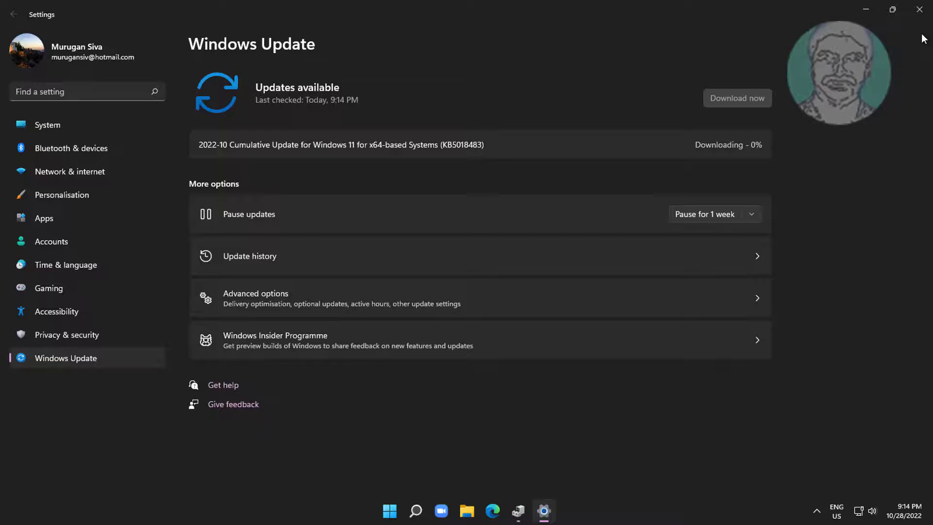
# Step: Close Settings and Device Manager and bring up Windows search
pyautogui.click(920, 9)
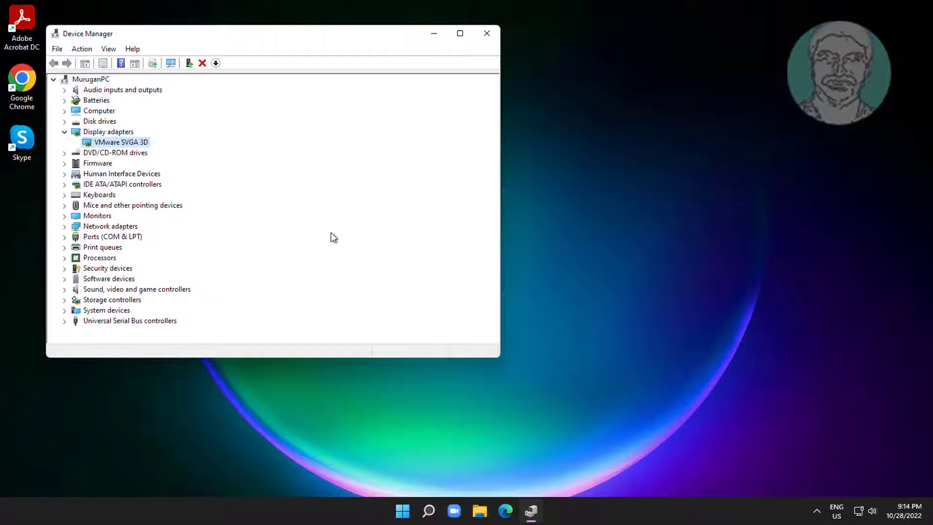
pyautogui.click(480, 35)
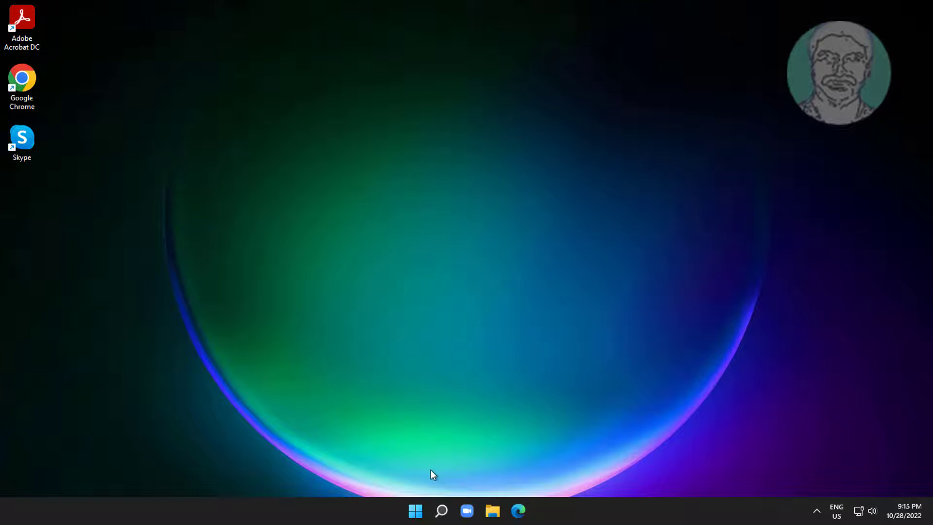
pyautogui.click(442, 510)
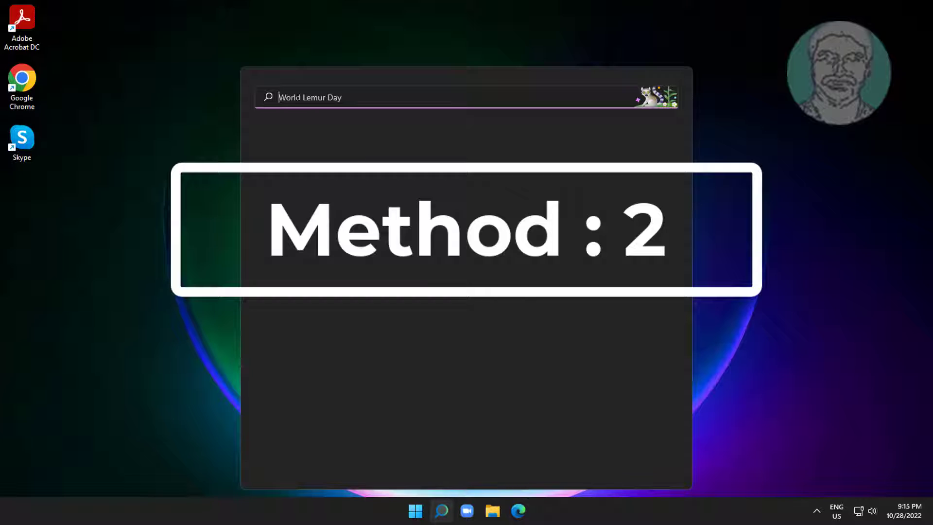
pyautogui.write('e')
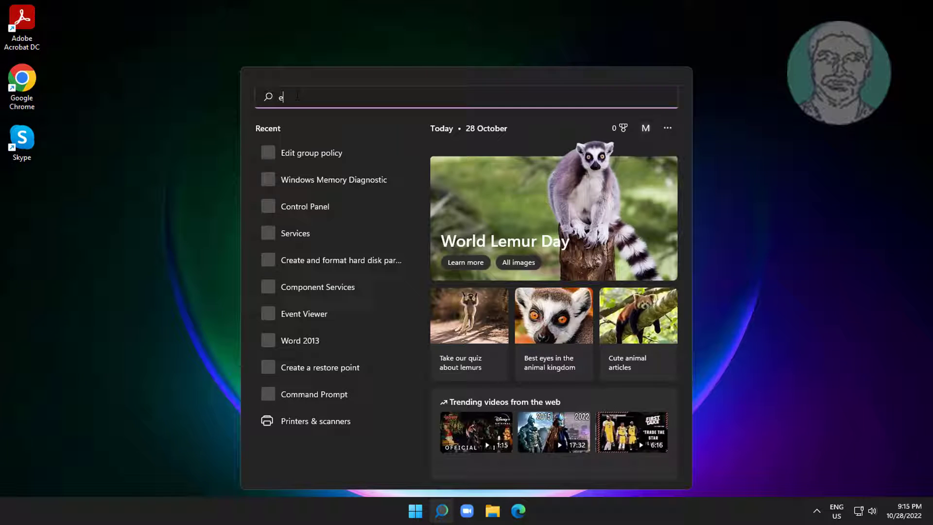
pyautogui.write('dit power p')
pyautogui.write('lan')
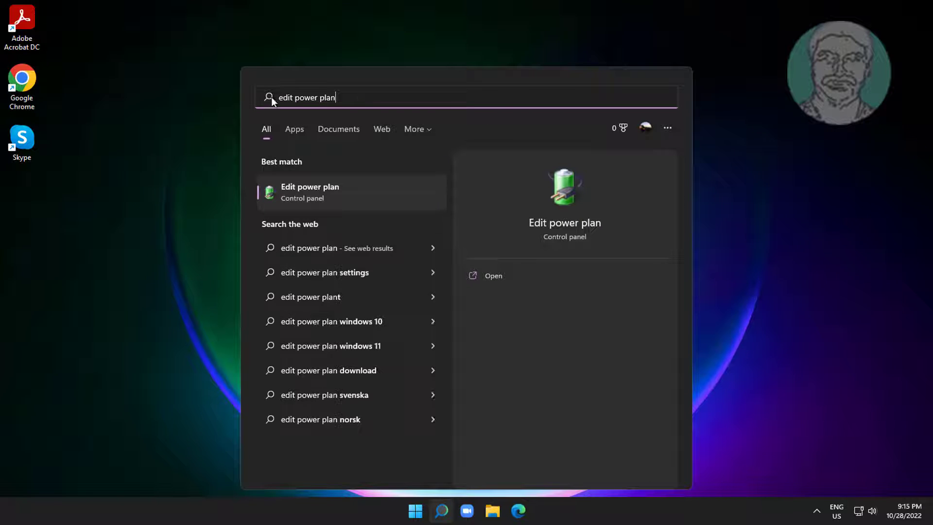
# Step: Turn off fast startup in Power Options, save the change, and close the window
pyautogui.click(300, 190)
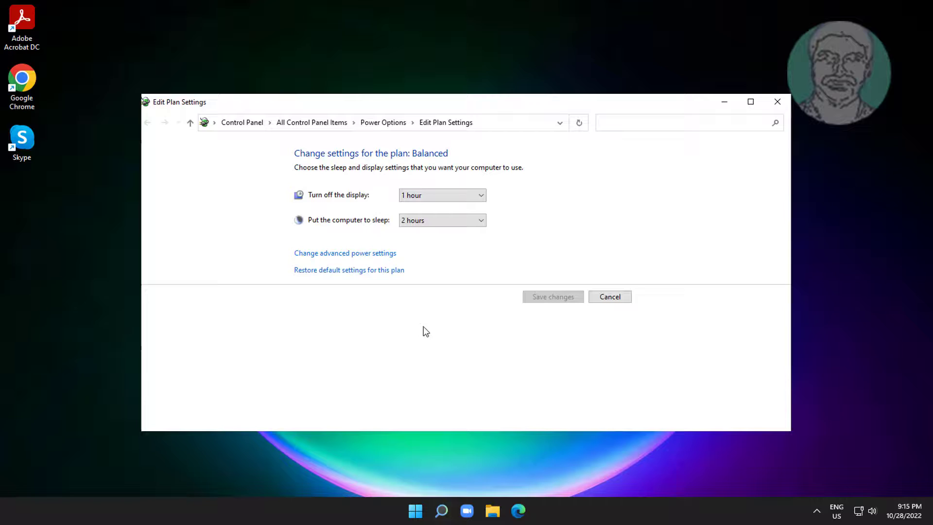
pyautogui.click(393, 125)
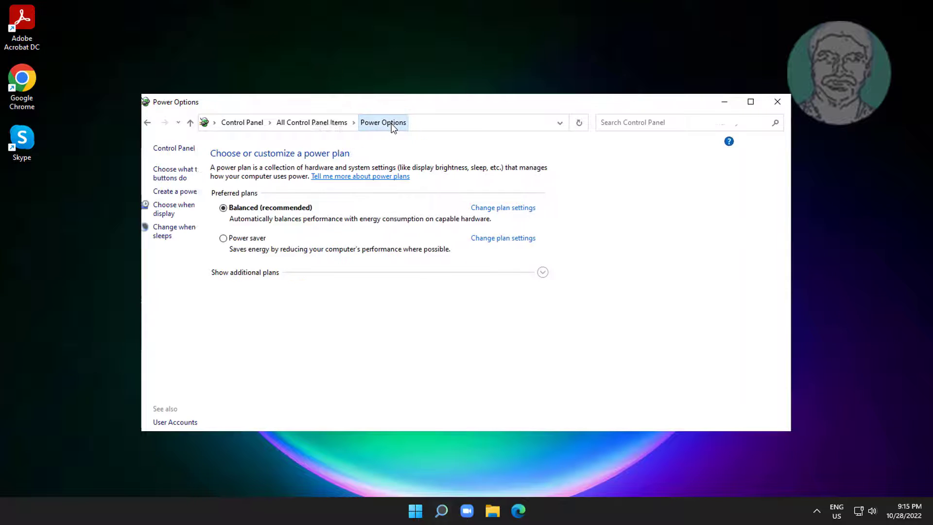
pyautogui.click(186, 172)
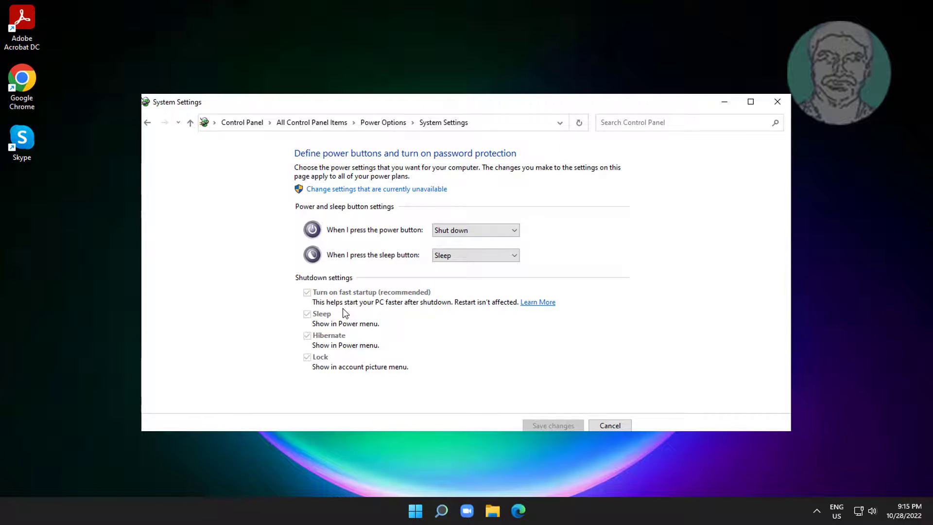
pyautogui.click(390, 190)
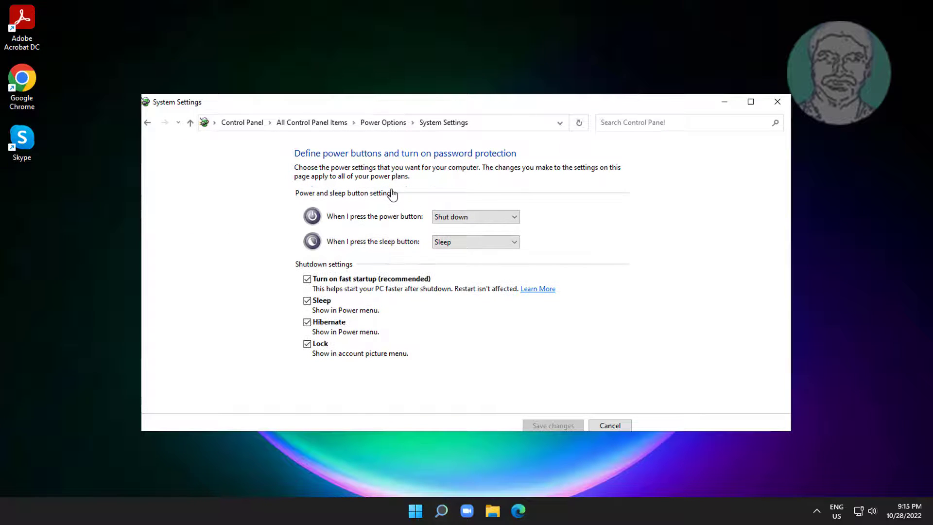
pyautogui.click(310, 280)
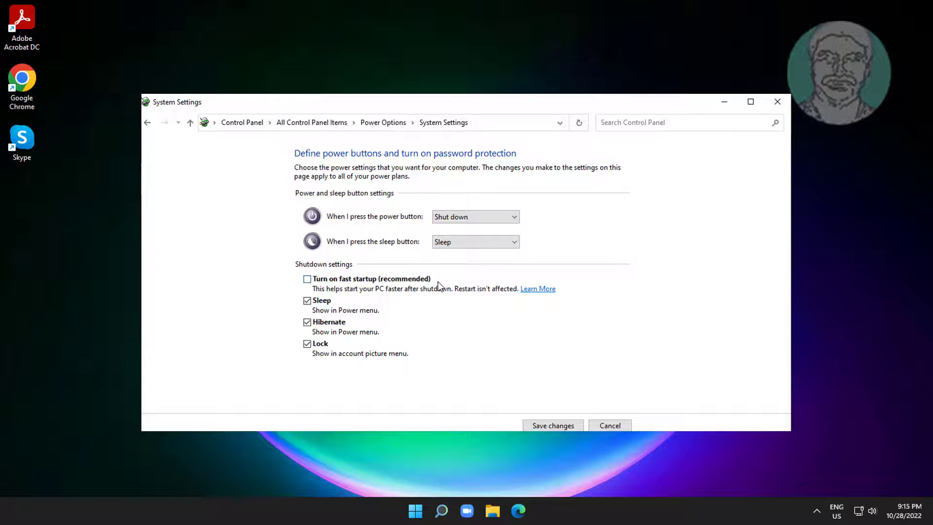
pyautogui.click(571, 426)
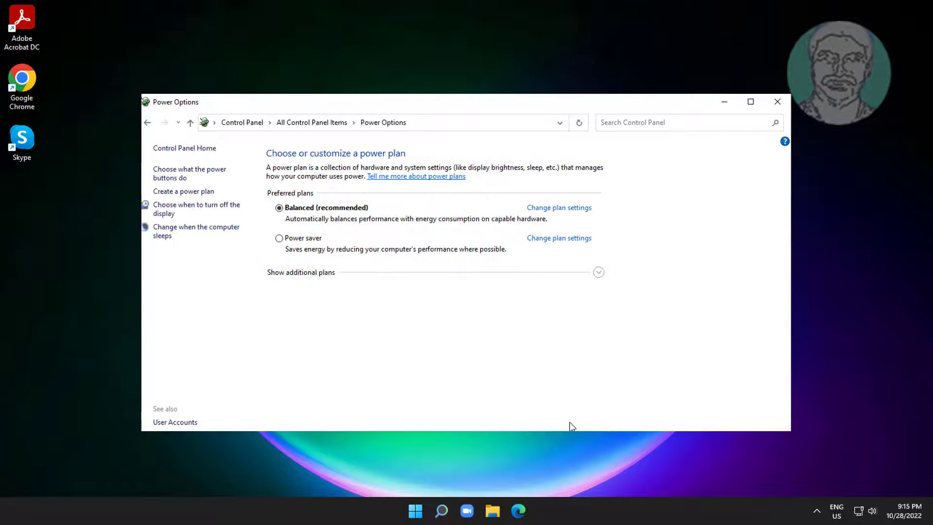
pyautogui.click(778, 103)
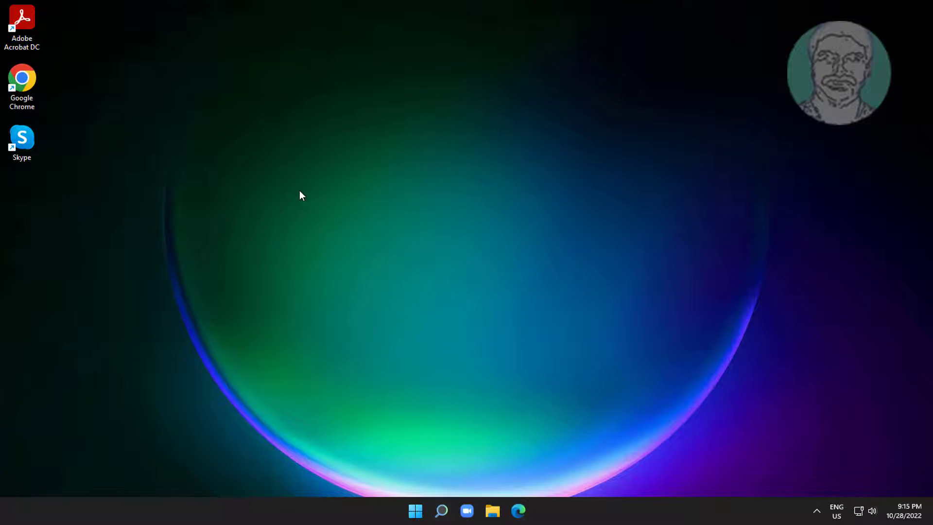
# Step: Launch Command Prompt as administrator and accept the UAC prompt
pyautogui.click(441, 510)
pyautogui.write('c')
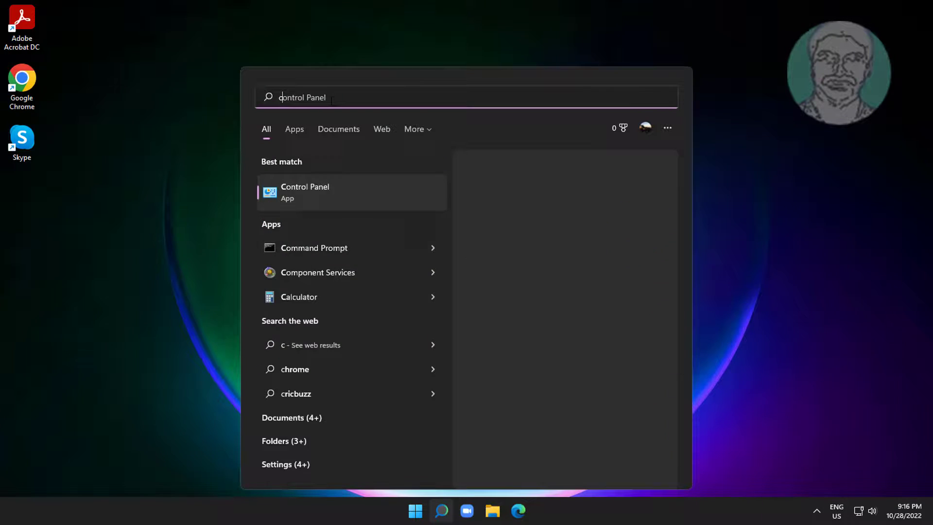
pyautogui.write('md')
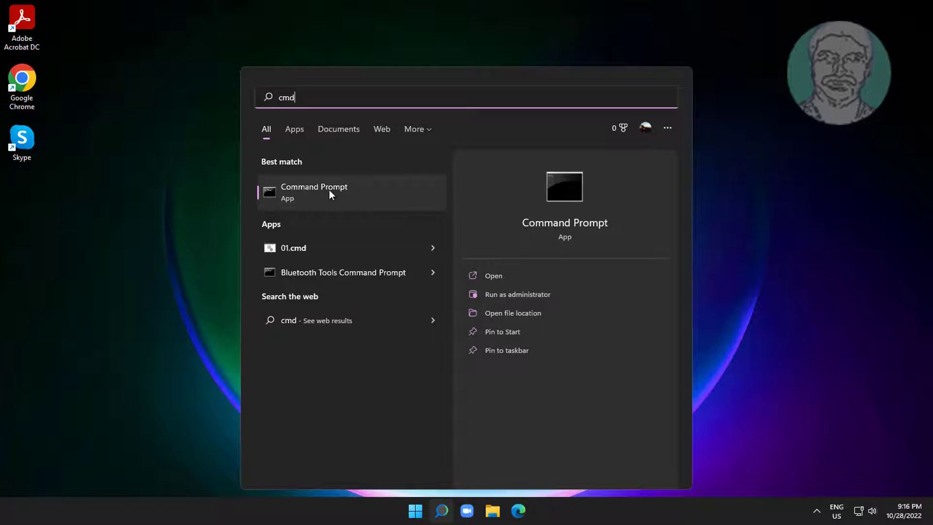
pyautogui.rightClick(383, 215)
pyautogui.click(381, 210)
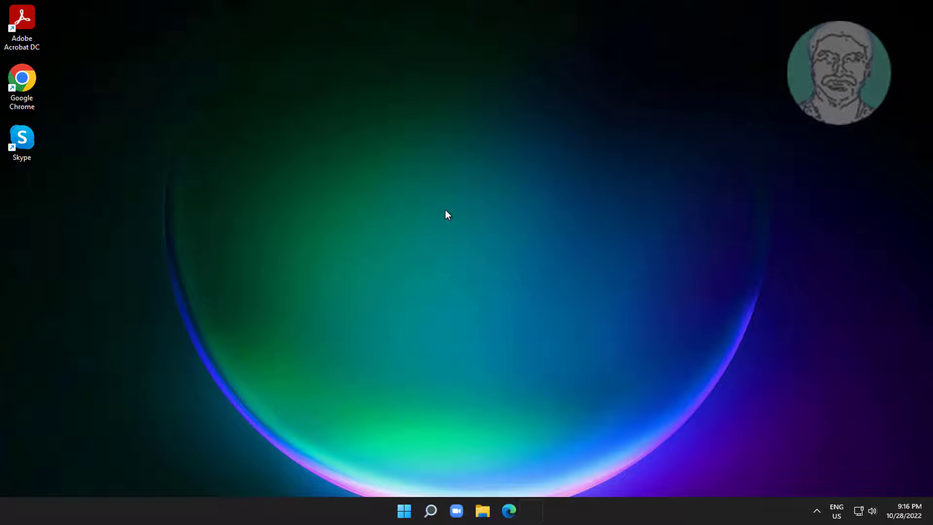
pyautogui.click(436, 347)
pyautogui.write('s')
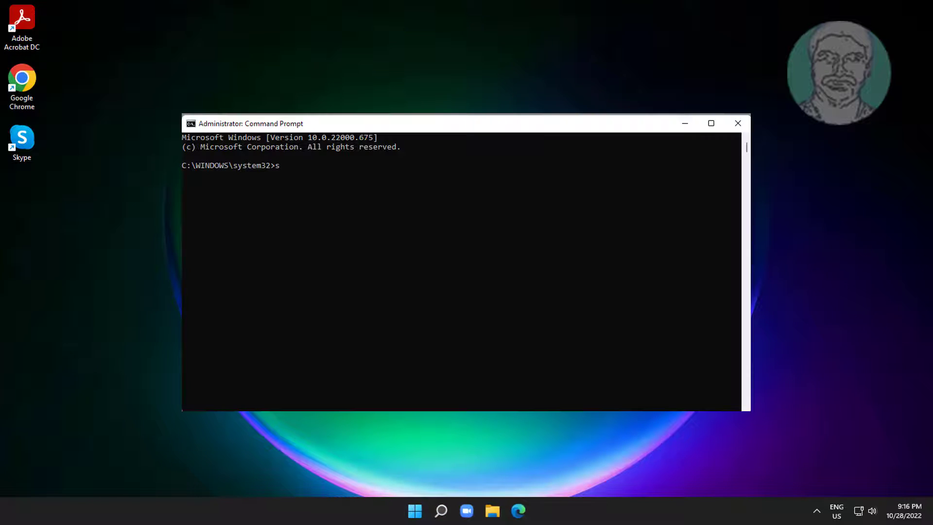
pyautogui.write('fc')
pyautogui.write(' /scannow')
# Step: Run sfc /scannow until it reports corrupt files found and repaired
pyautogui.press('Return')
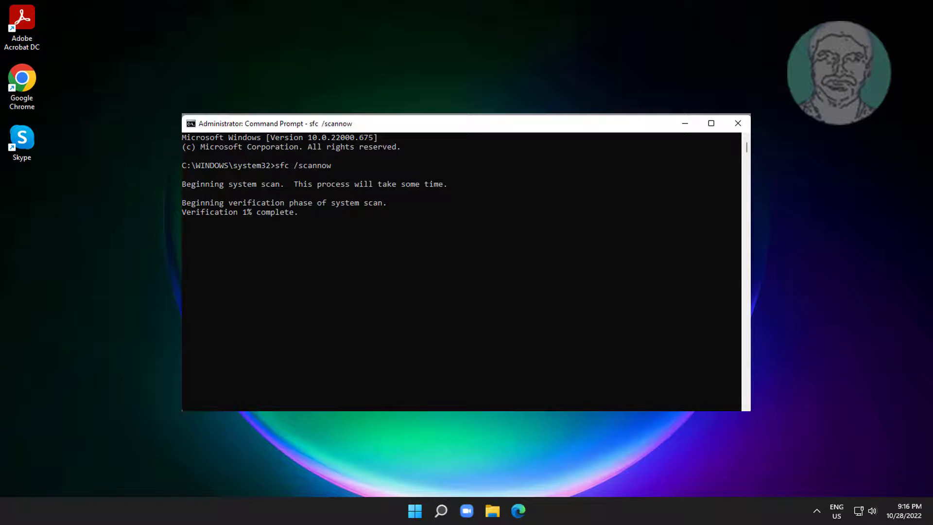
pyautogui.click(505, 286)
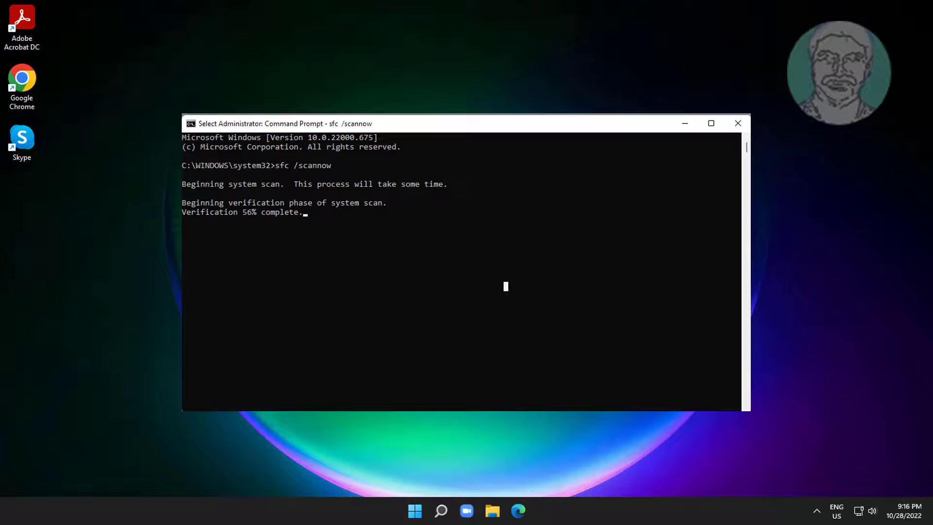
pyautogui.press('Return')
pyautogui.click(292, 281)
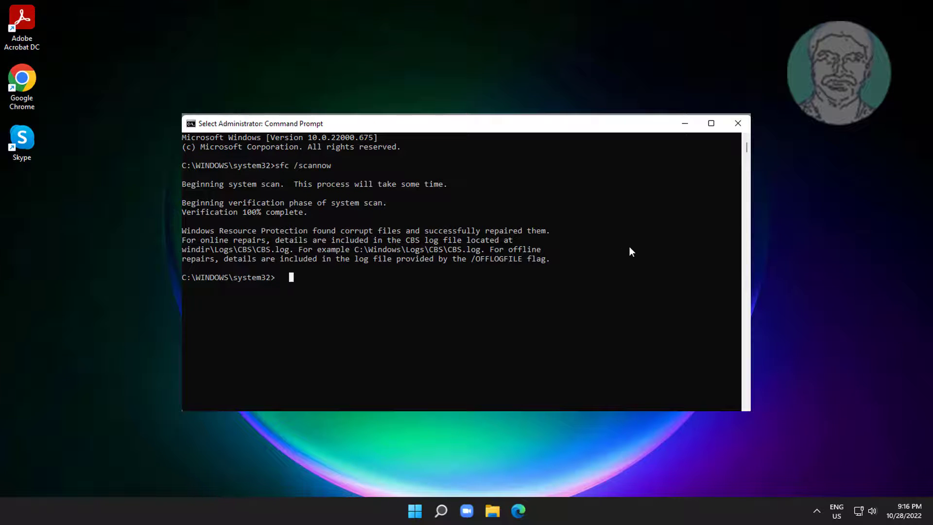
pyautogui.press('Escape')
pyautogui.write('d')
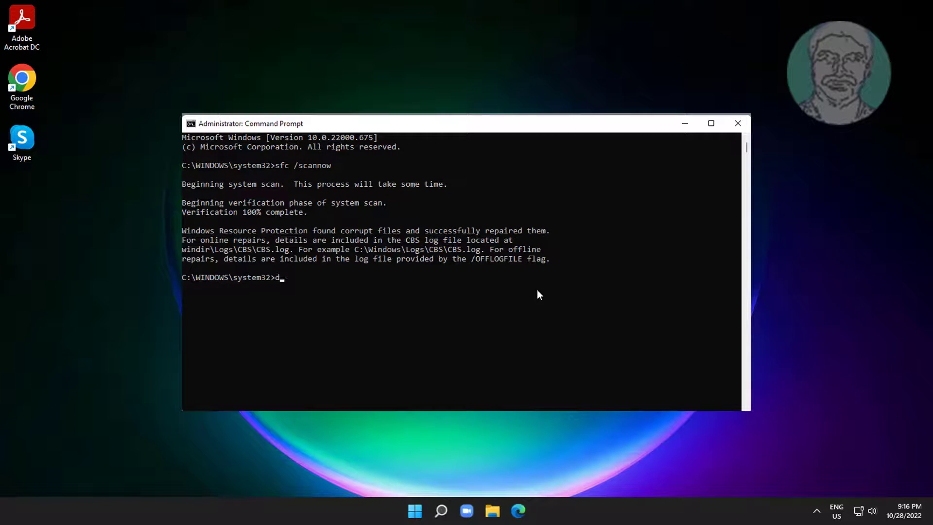
pyautogui.write('ism /')
pyautogui.write('online /c')
pyautogui.write('leanup-')
pyautogui.write('image /')
pyautogui.write('restoreheal')
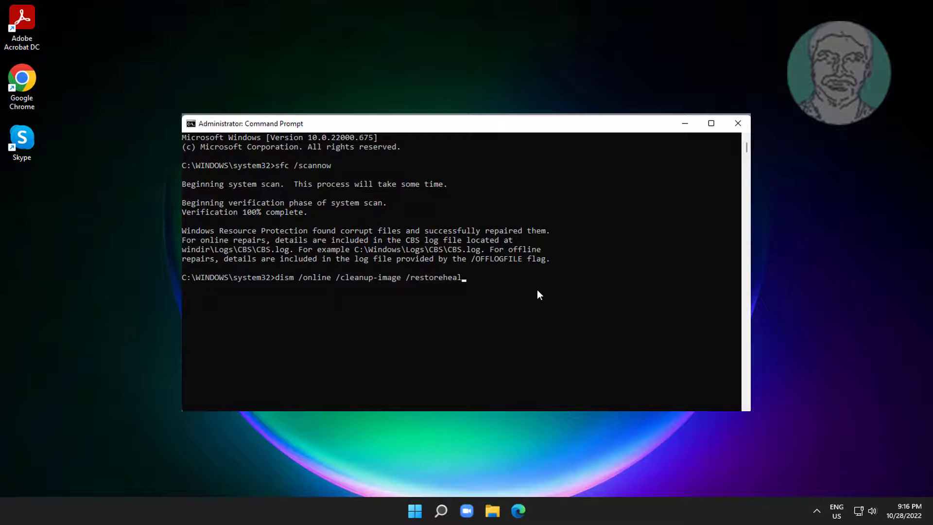
pyautogui.write('th')
# Step: Run dism /online /cleanup-image /restorehealth to completion, then exit the console
pyautogui.press('Return')
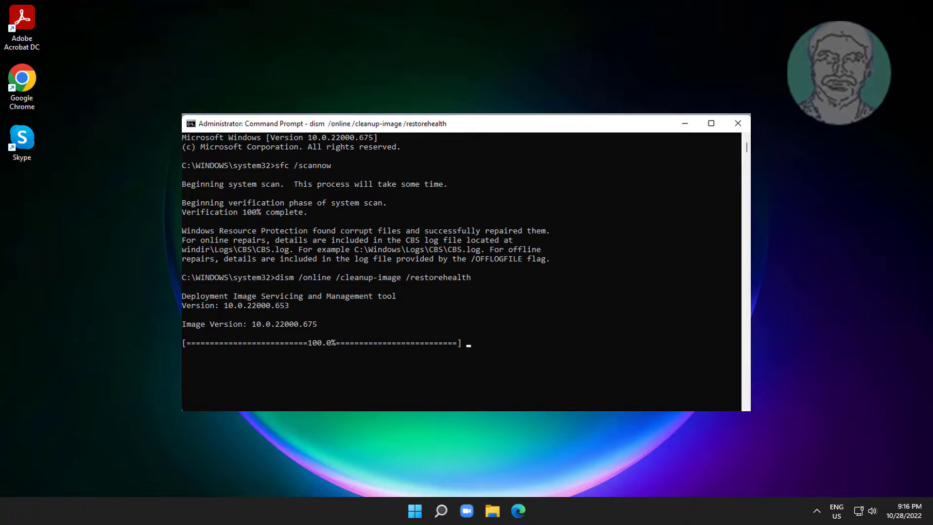
pyautogui.click(315, 381)
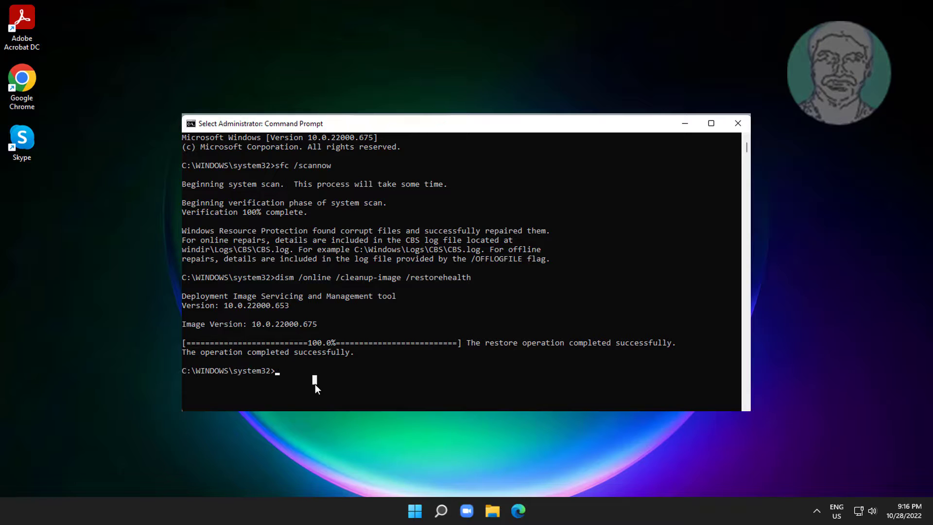
pyautogui.write('exit')
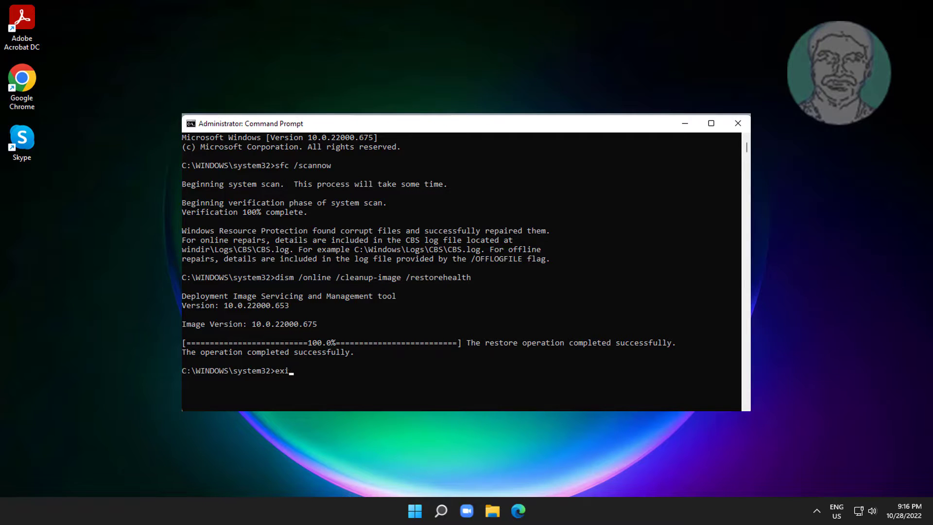
pyautogui.press('Return')
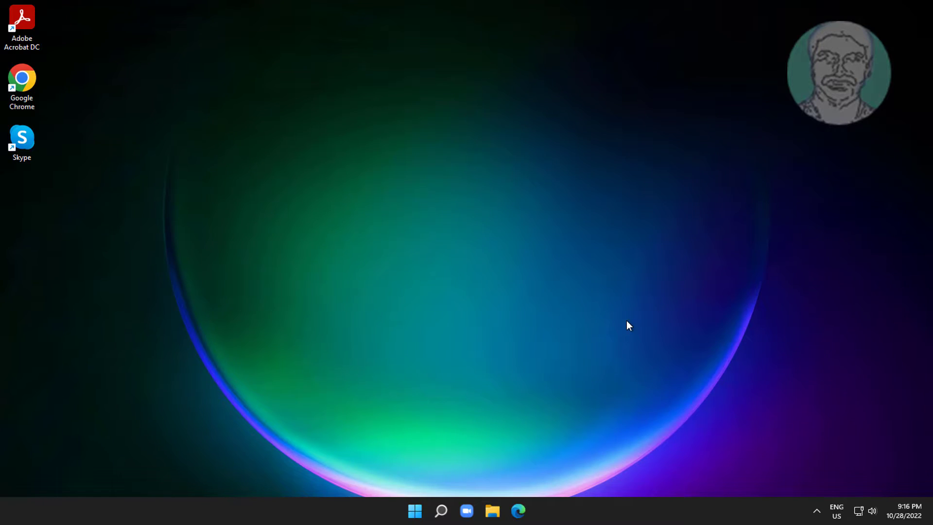
# Step: Choose Restart from the Start menu's power options
pyautogui.click(415, 510)
pyautogui.click(613, 470)
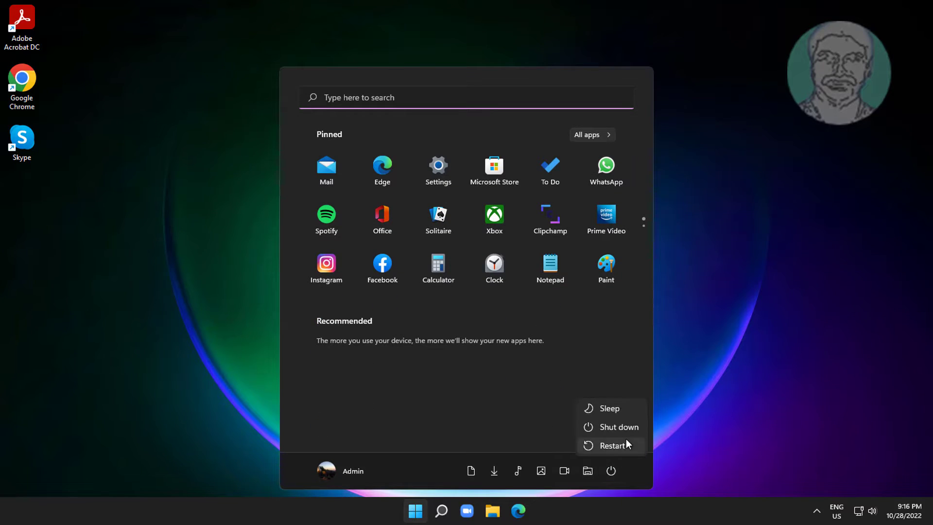